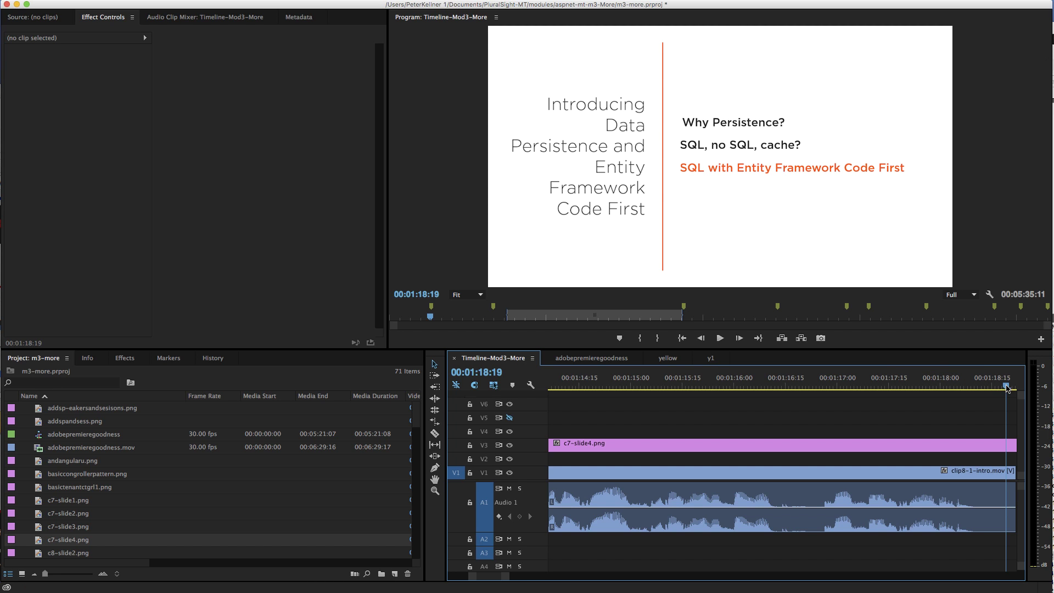
- Razor-cut clip8-1-intro.mov at 01:17:29 where the speech ends and select the short end piece
{"action": "left_click_drag", "start_coordinate": [1008, 388], "coordinate": [956, 399]}
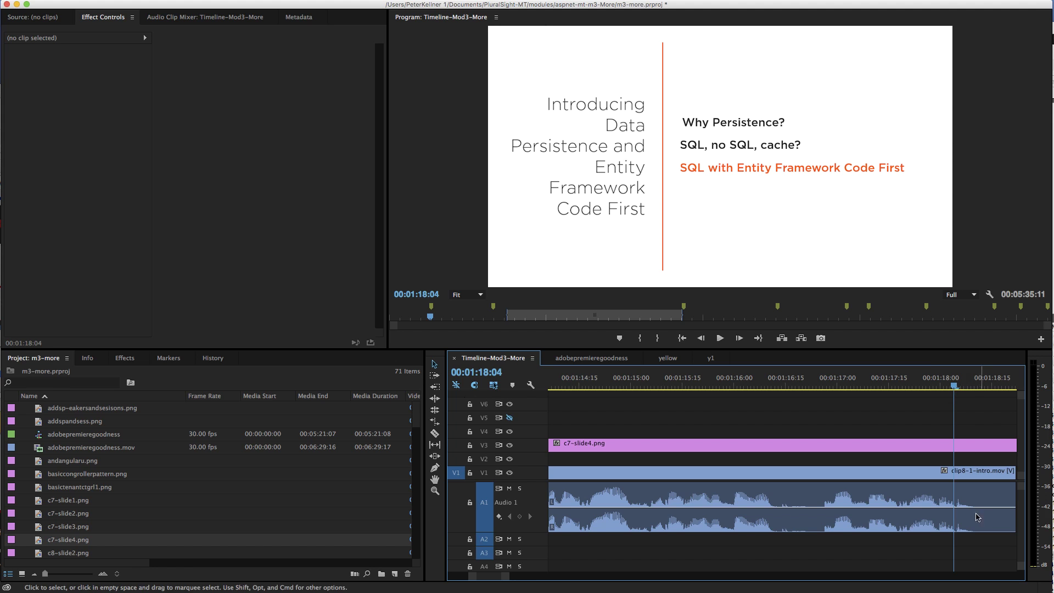
{"action": "left_click_drag", "start_coordinate": [954, 386], "coordinate": [938, 401]}
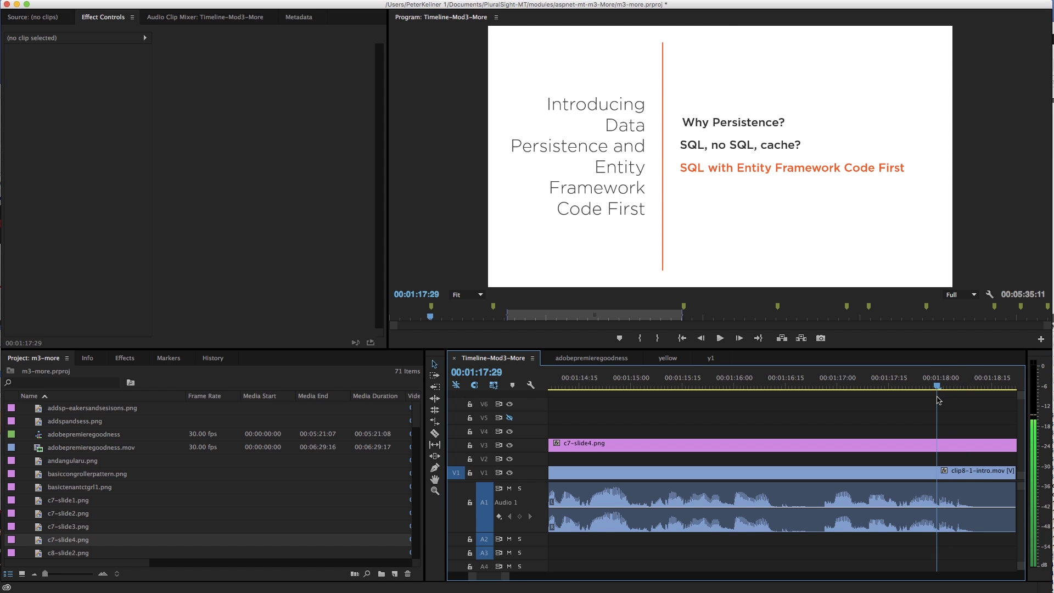
{"action": "key", "text": "c"}
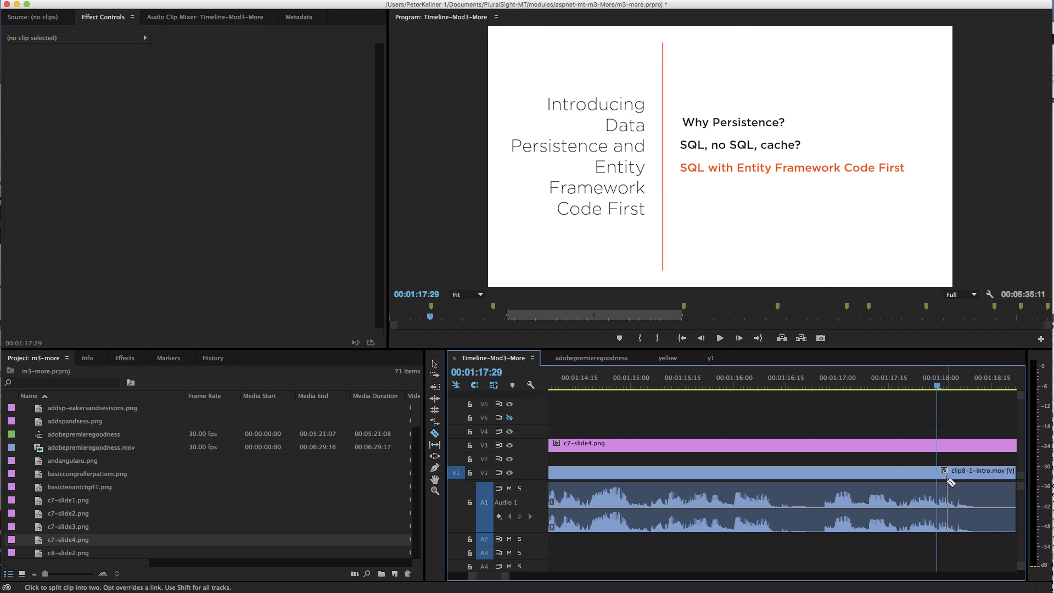
{"action": "left_click", "coordinate": [940, 488]}
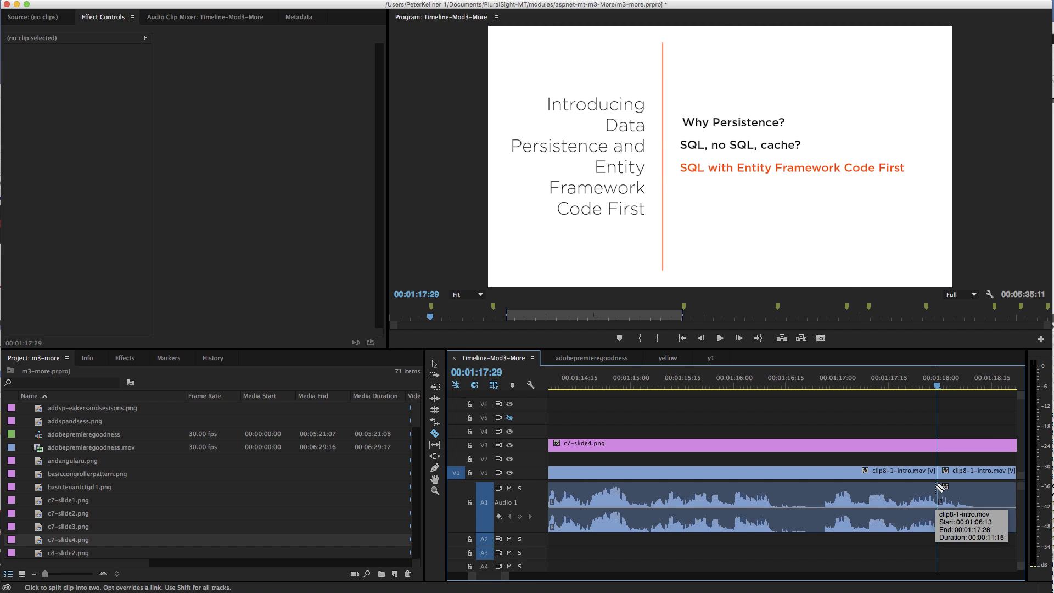
{"action": "key", "text": "v"}
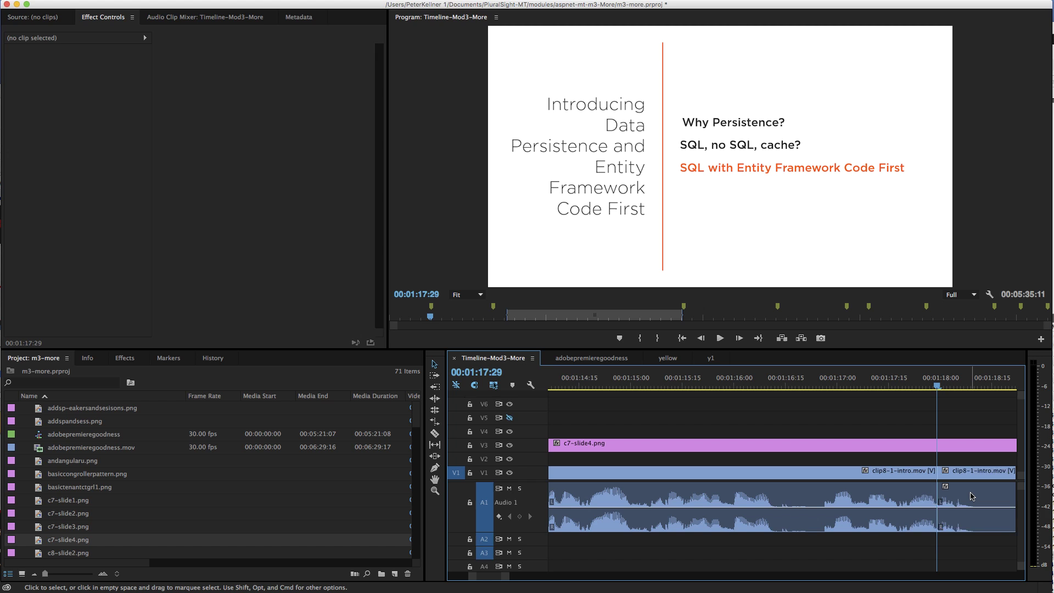
{"action": "left_click", "coordinate": [972, 496]}
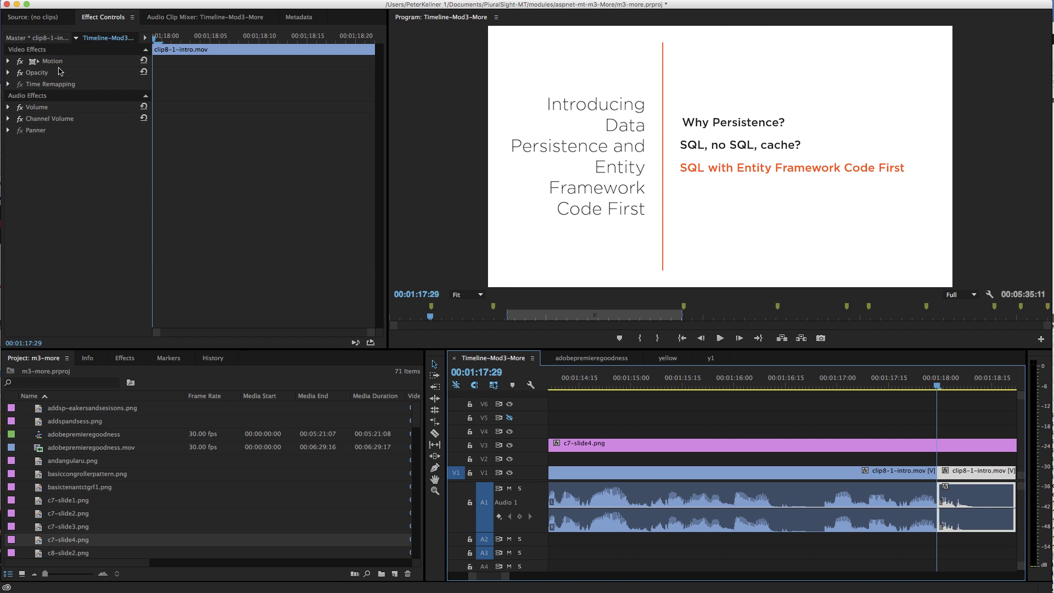
- Enable keyframing on the end piece's Volume Level and move the playhead to 01:18:09
{"action": "left_click", "coordinate": [9, 107]}
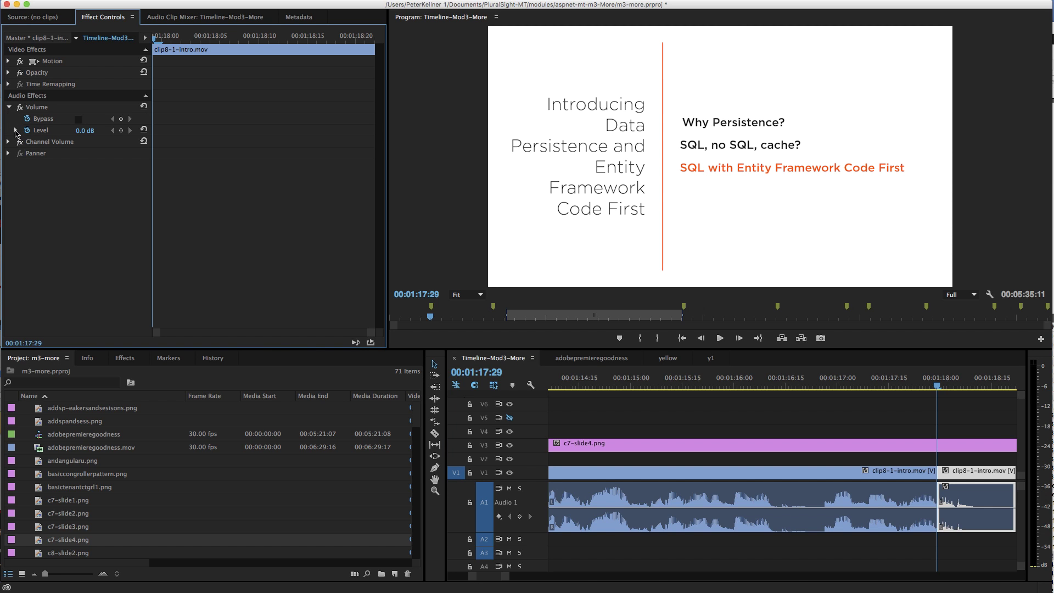
{"action": "left_click", "coordinate": [16, 130]}
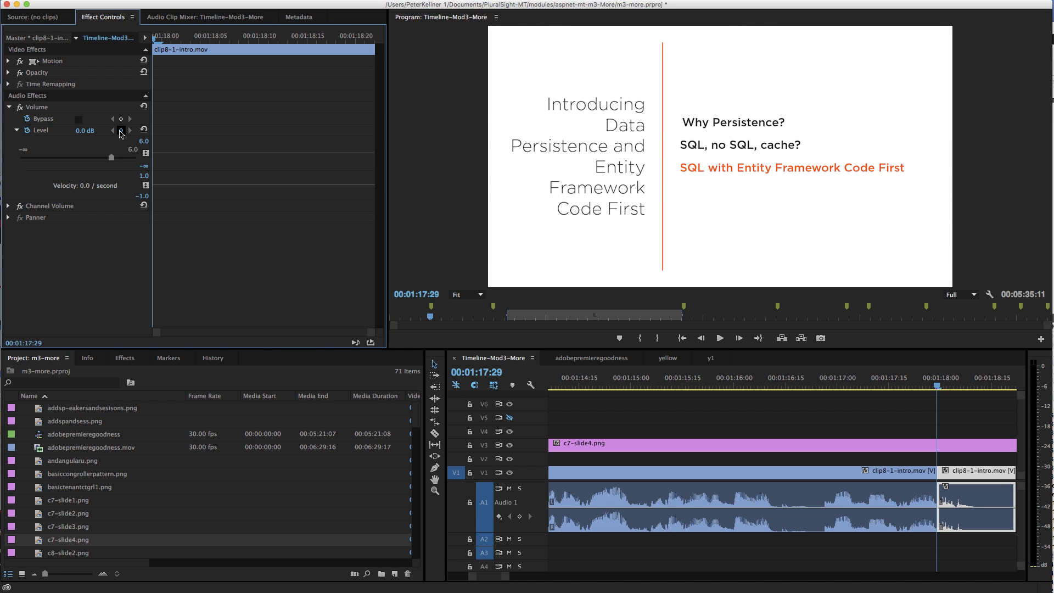
{"action": "left_click", "coordinate": [120, 133]}
{"action": "left_click_drag", "start_coordinate": [941, 389], "coordinate": [973, 386]}
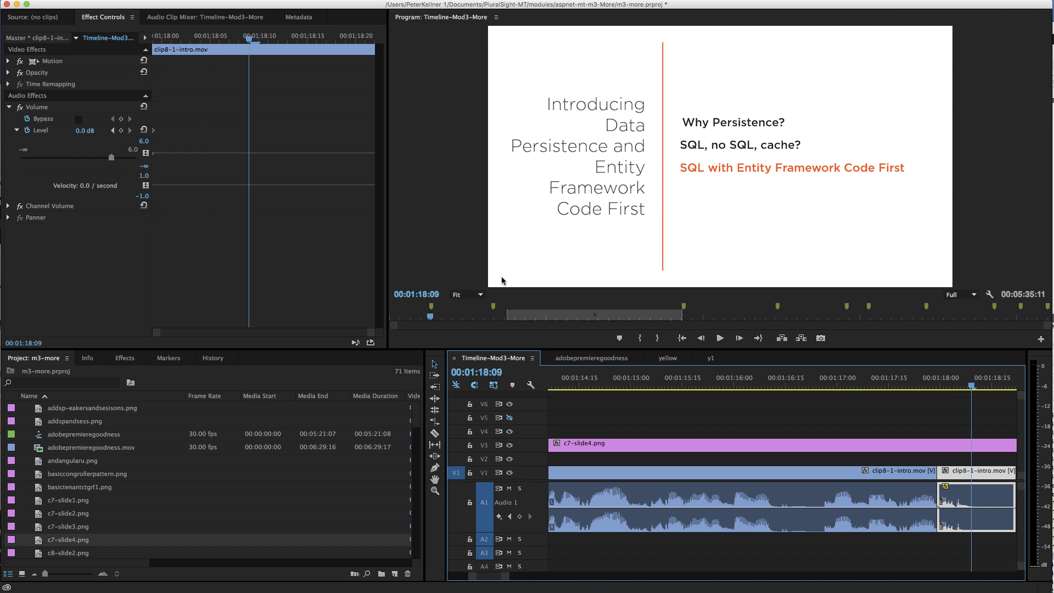
- Add Level keyframes at 01:18:09 and at the clip's end around 01:18:21
{"action": "left_click", "coordinate": [120, 130]}
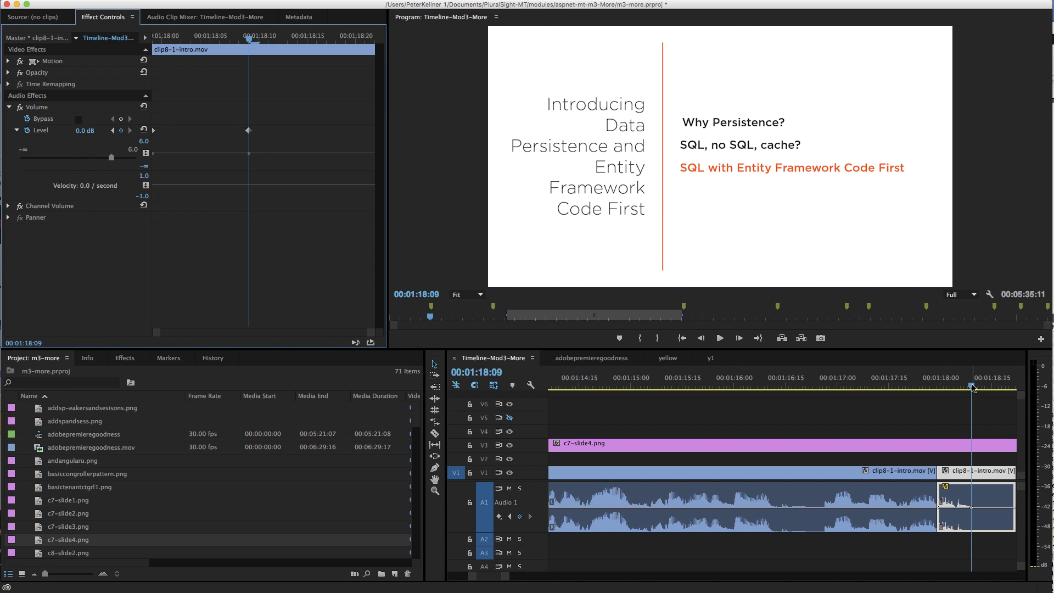
{"action": "left_click_drag", "start_coordinate": [973, 386], "coordinate": [1014, 386]}
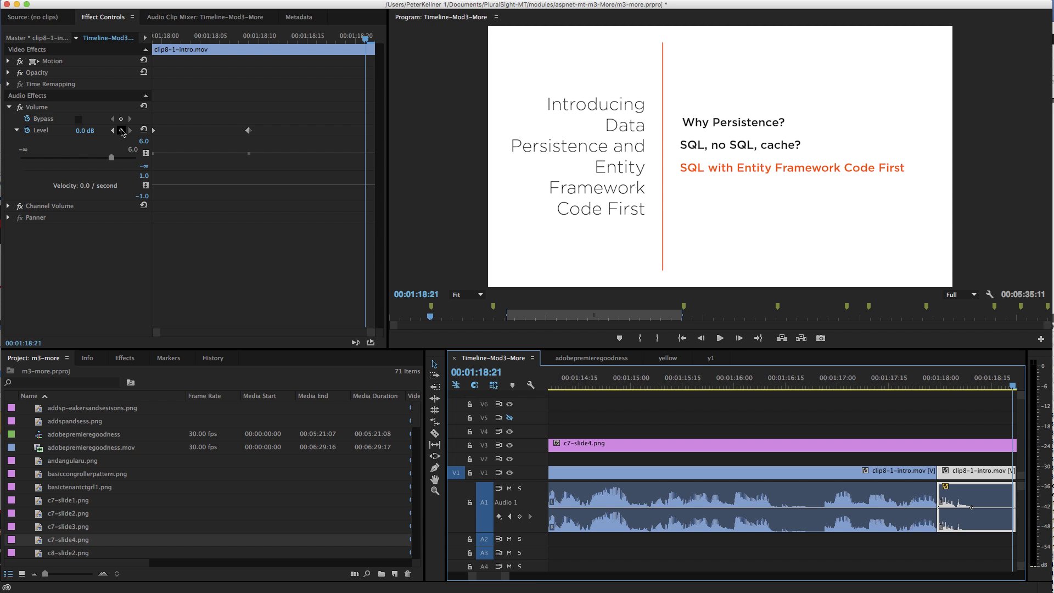
{"action": "left_click", "coordinate": [121, 130]}
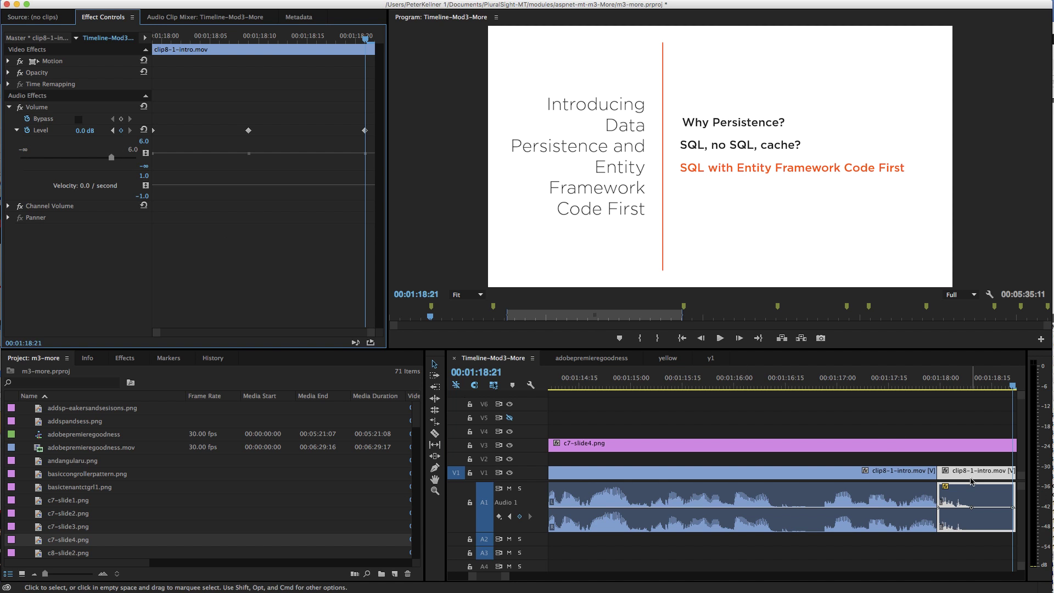
- Drag both A1 volume keyframes down to -∞ dB and scrub back to preview the fade
{"action": "left_click_drag", "start_coordinate": [973, 507], "coordinate": [974, 527]}
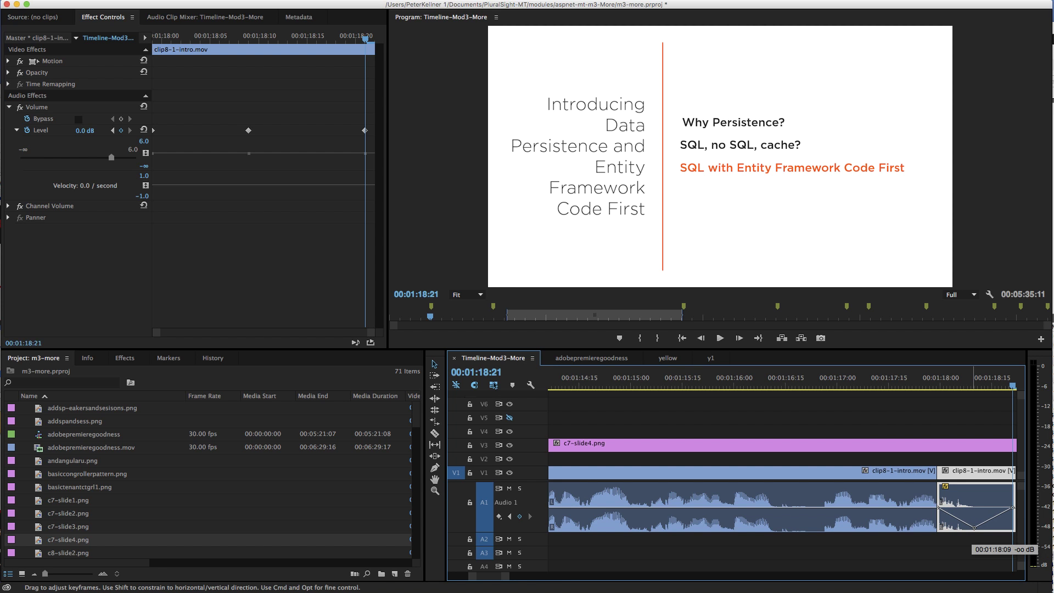
{"action": "left_click_drag", "start_coordinate": [1014, 506], "coordinate": [1012, 528]}
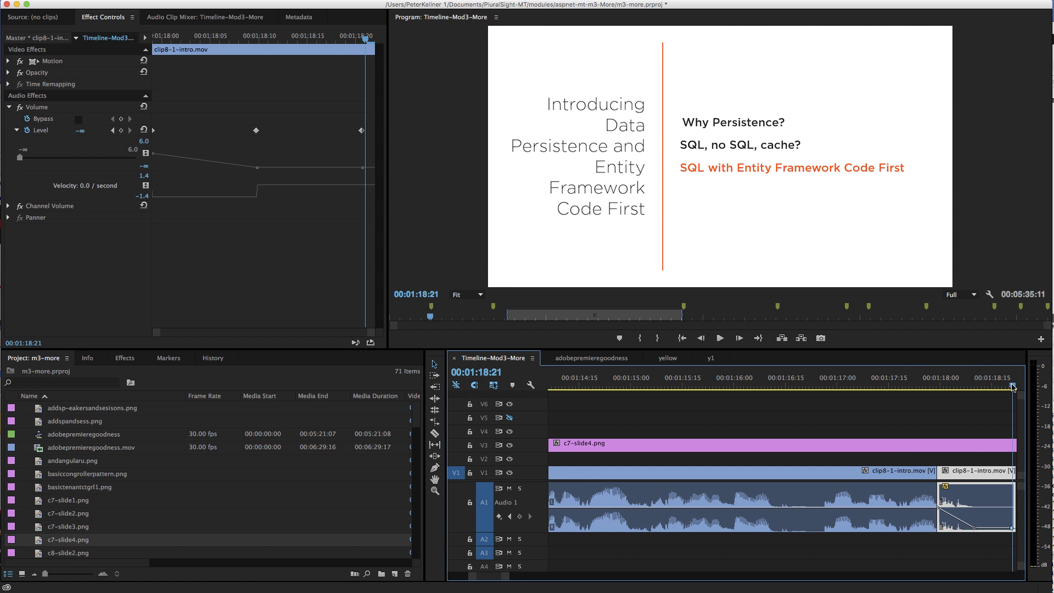
{"action": "left_click_drag", "start_coordinate": [1014, 388], "coordinate": [905, 426]}
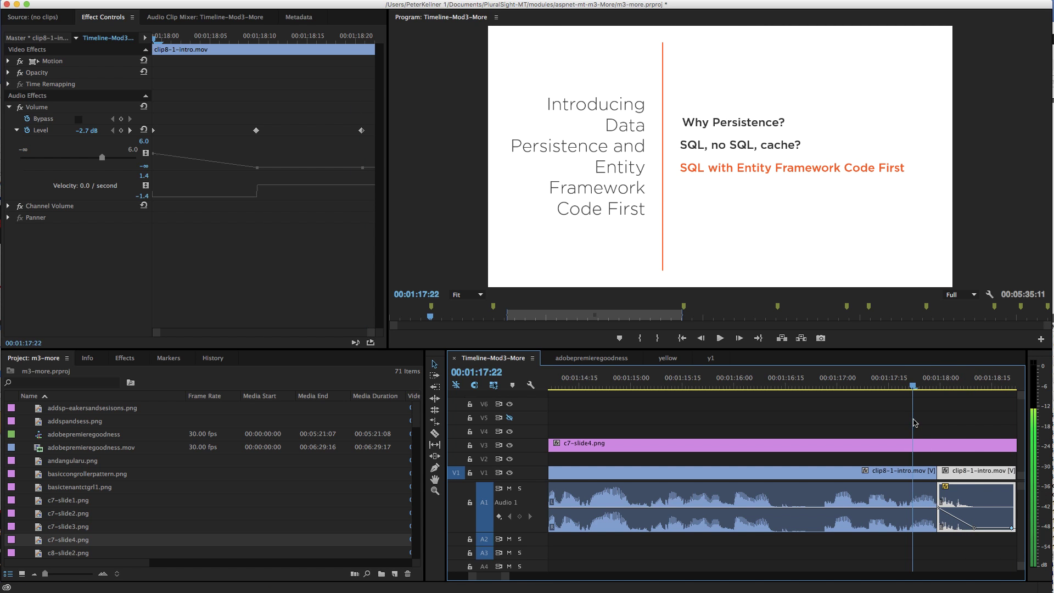
{"action": "left_click_drag", "start_coordinate": [906, 426], "coordinate": [1003, 409]}
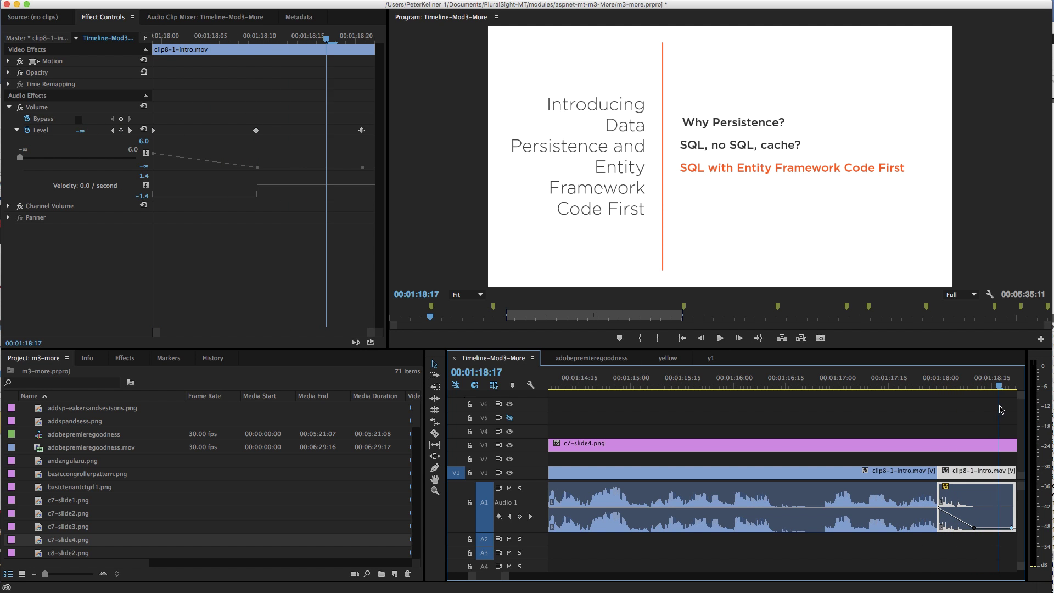